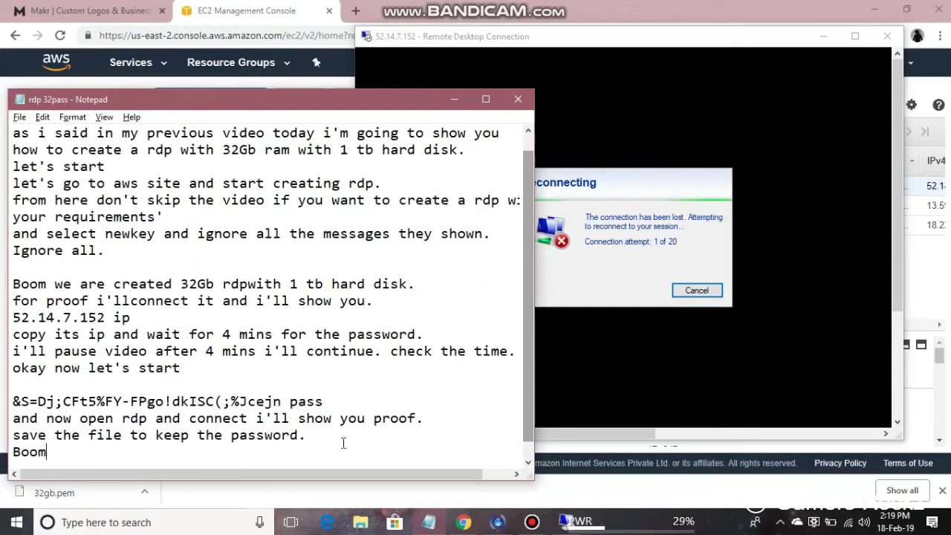
- Complete the last line of the notes to read "Boom we are connected but my internet was slow"
text(co)
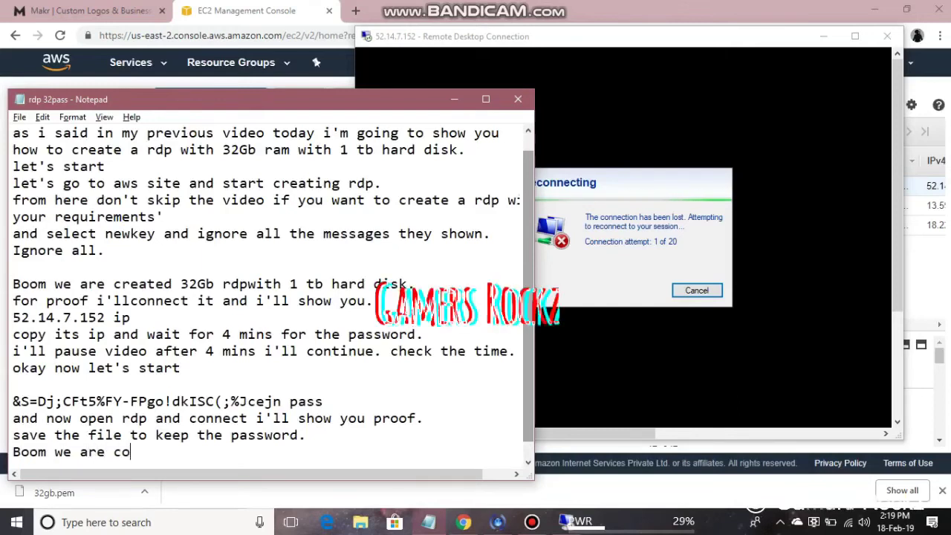
text(nnected but)
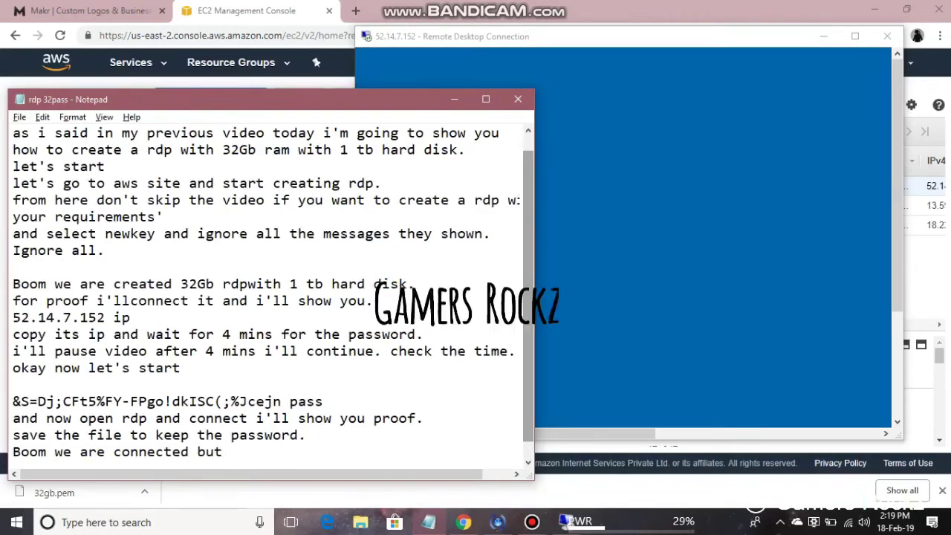
text( my)
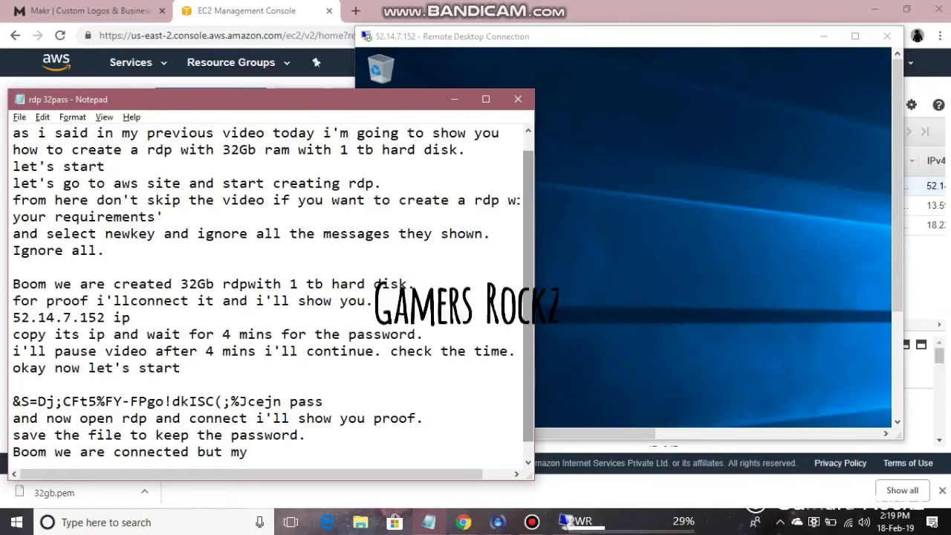
text( internet was slow)
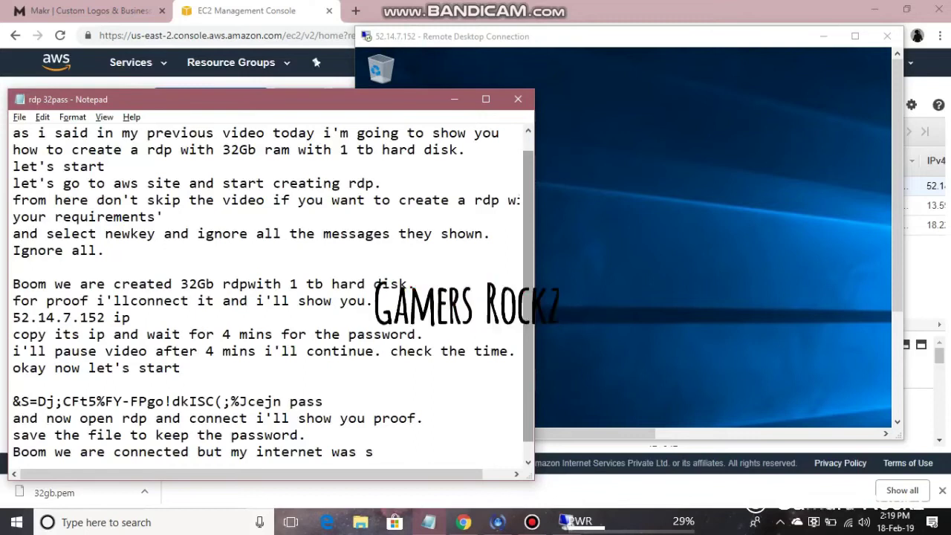
- View the remote desktop session in full screen and return it to a window
click(642, 274)
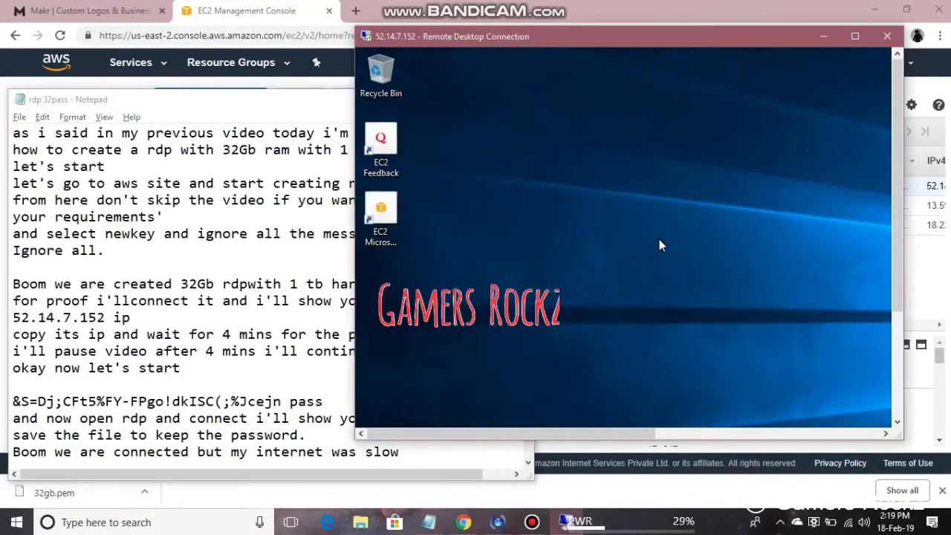
double_click(684, 44)
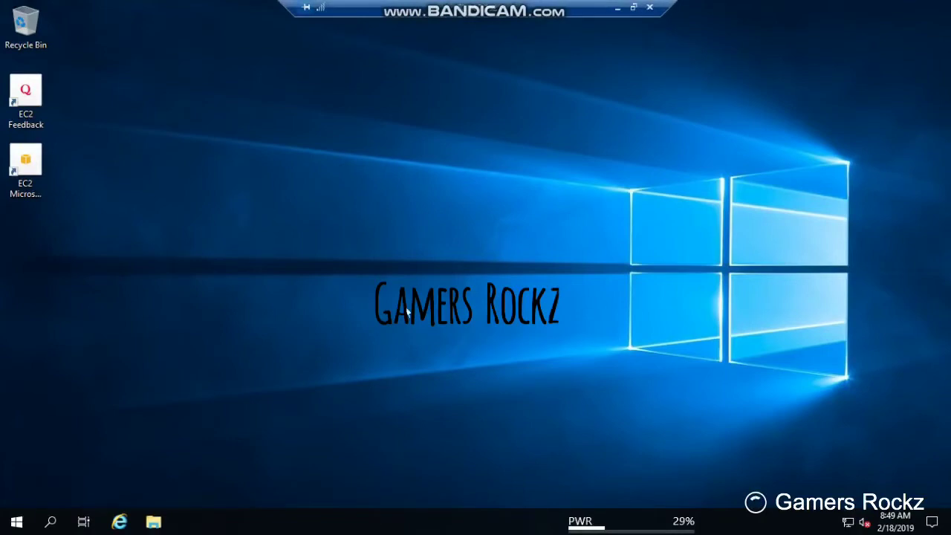
click(632, 8)
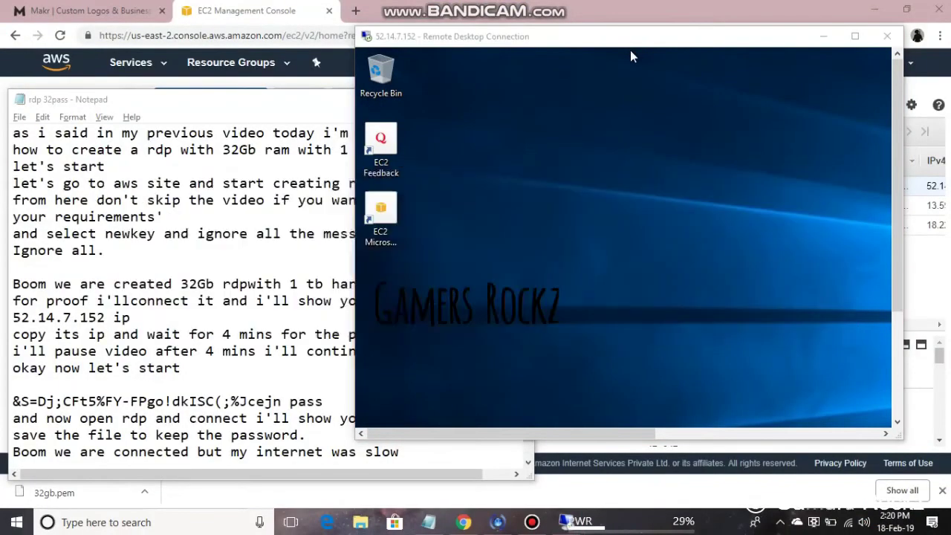
- Add the line "now i'llshow you proof keep watching ." to the end of the Notepad notes
key(alt+Tab)
key(Down)
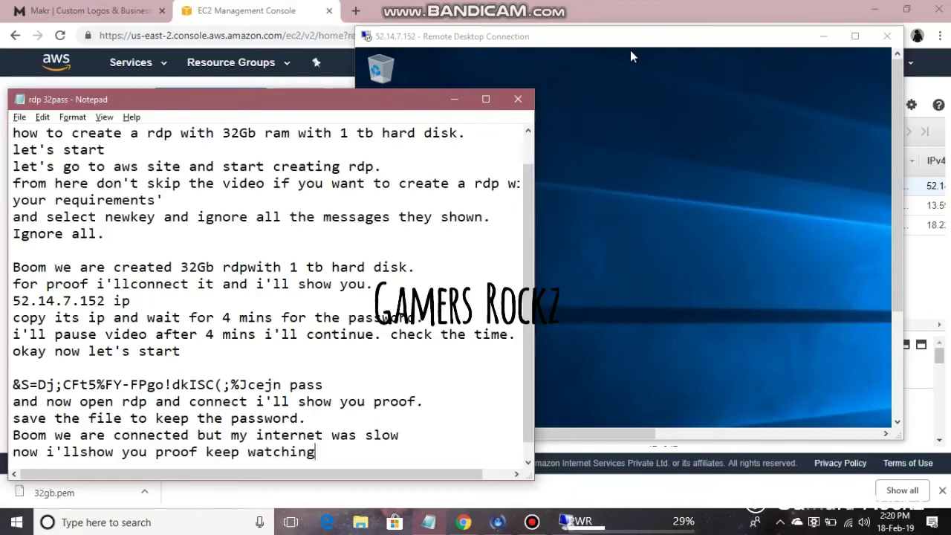
text(.)
key(Return)
- Switch to the remote desktop in full screen and open its personalization settings
click(630, 50)
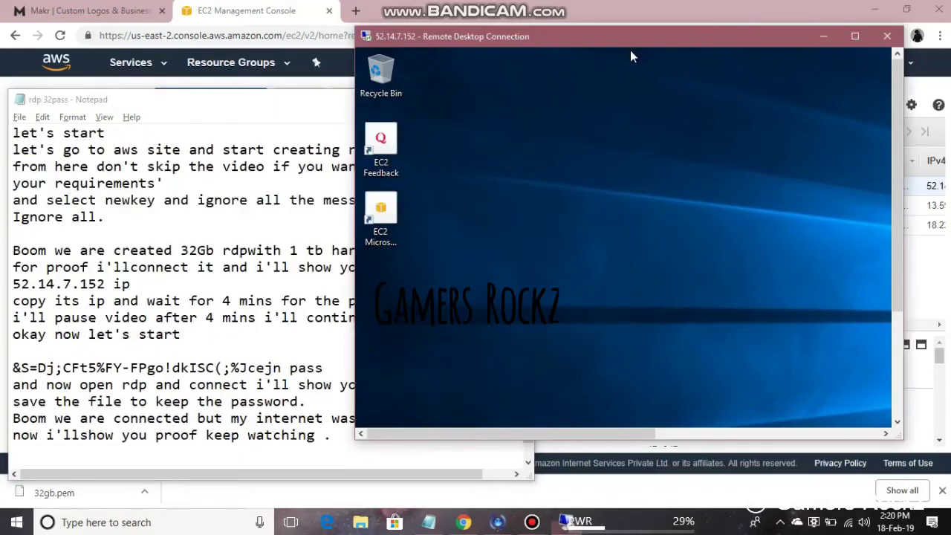
double_click(733, 34)
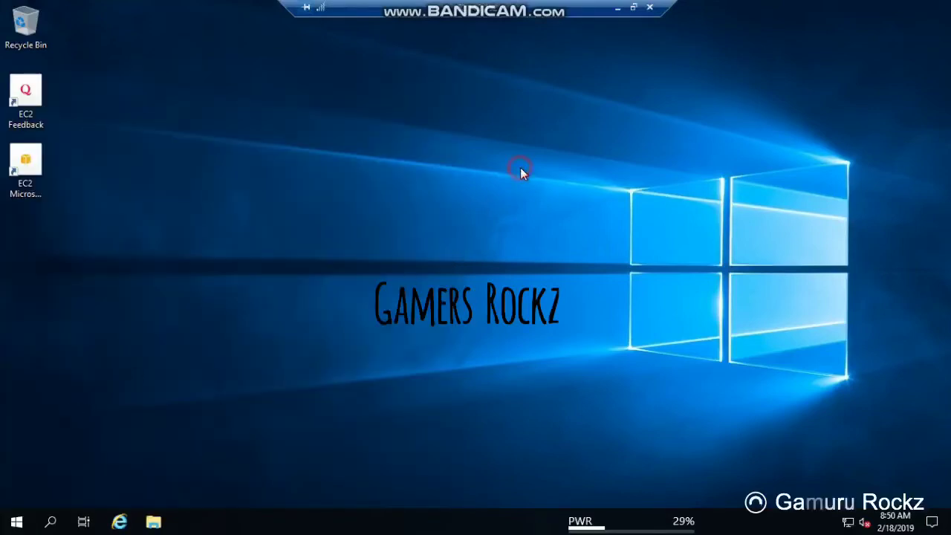
right_click(420, 121)
click(452, 252)
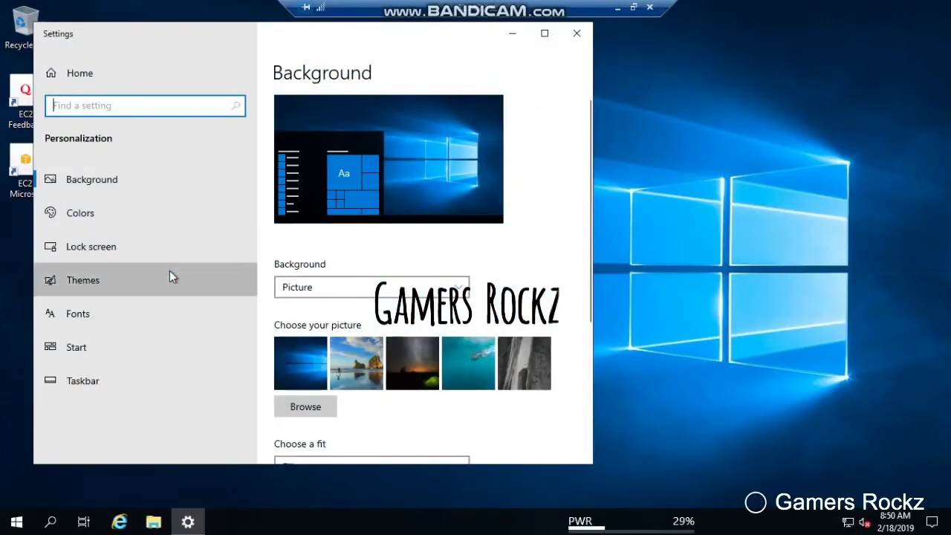
- Enable the Computer desktop icon through the Themes desktop icon settings and close Settings
click(169, 275)
scroll(405, 338, down, 4)
scroll(391, 386, down, 5)
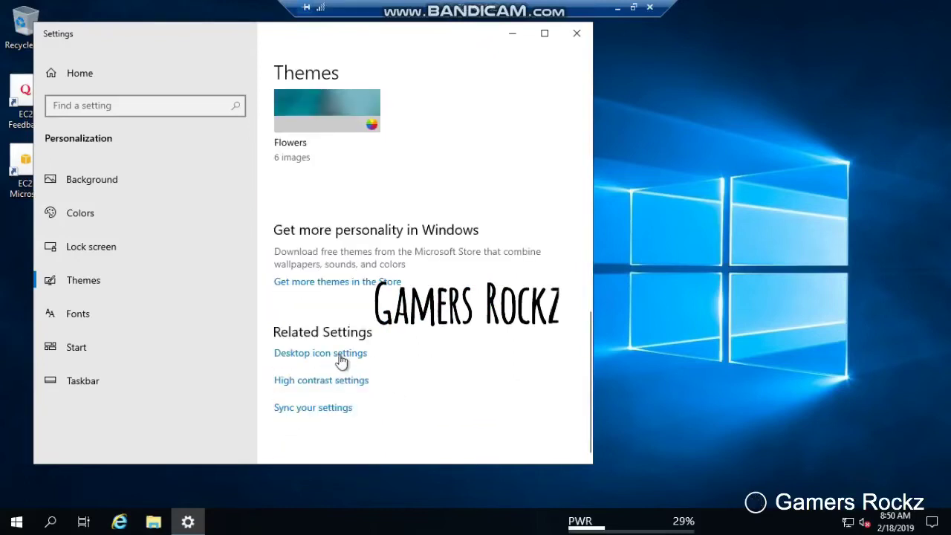
click(340, 356)
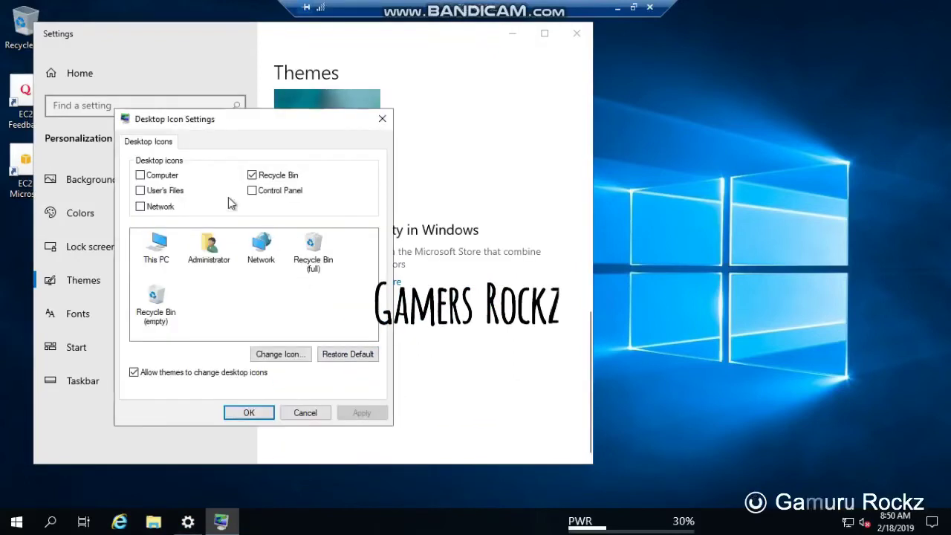
click(141, 175)
click(251, 412)
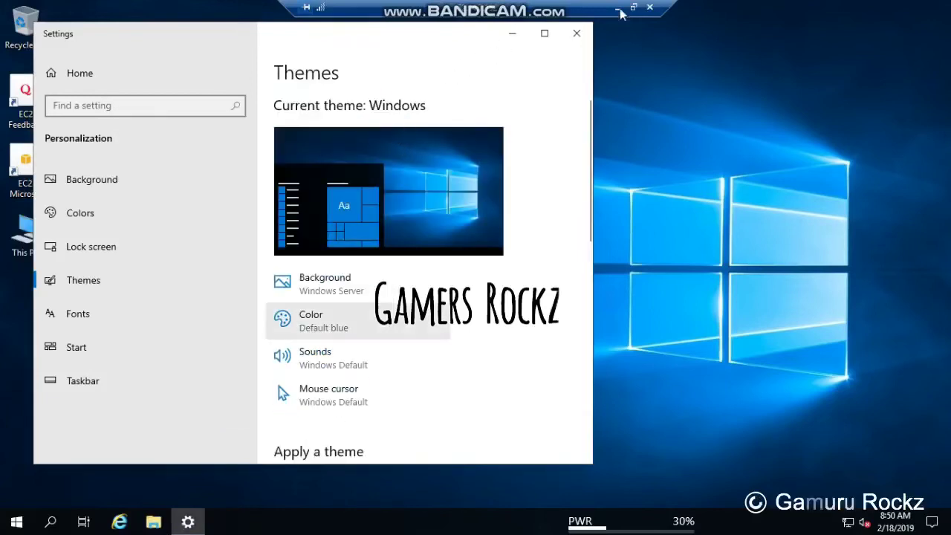
click(577, 37)
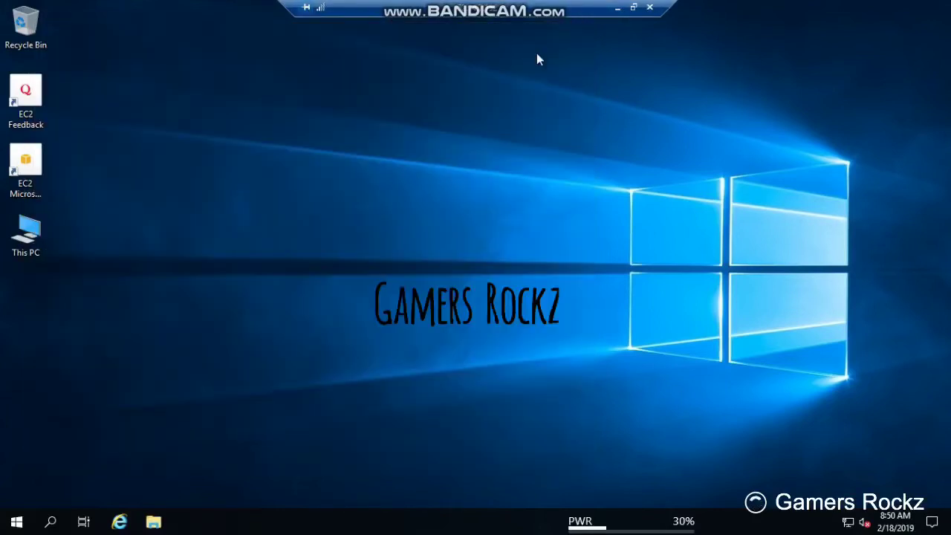
- Open the properties of This PC, check the installed memory (RAM), and minimize the System window
right_click(31, 244)
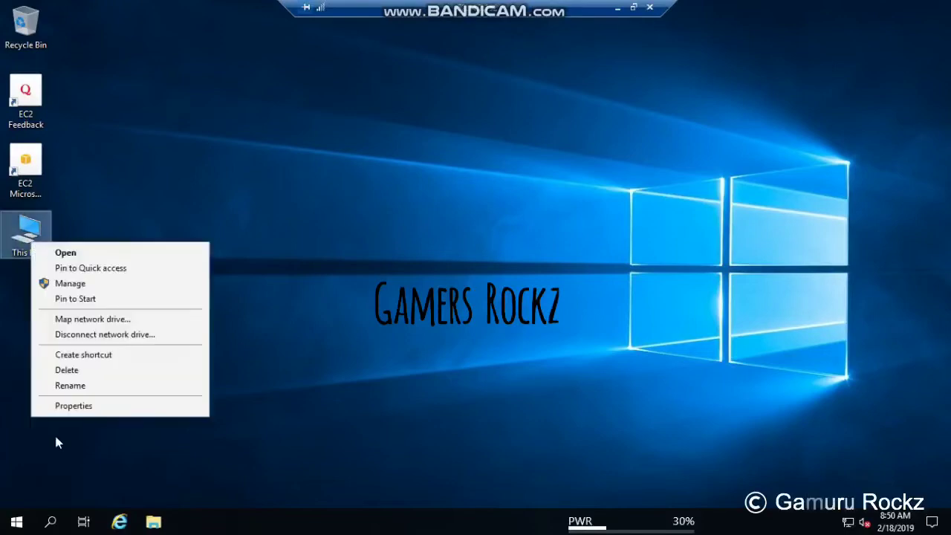
click(59, 407)
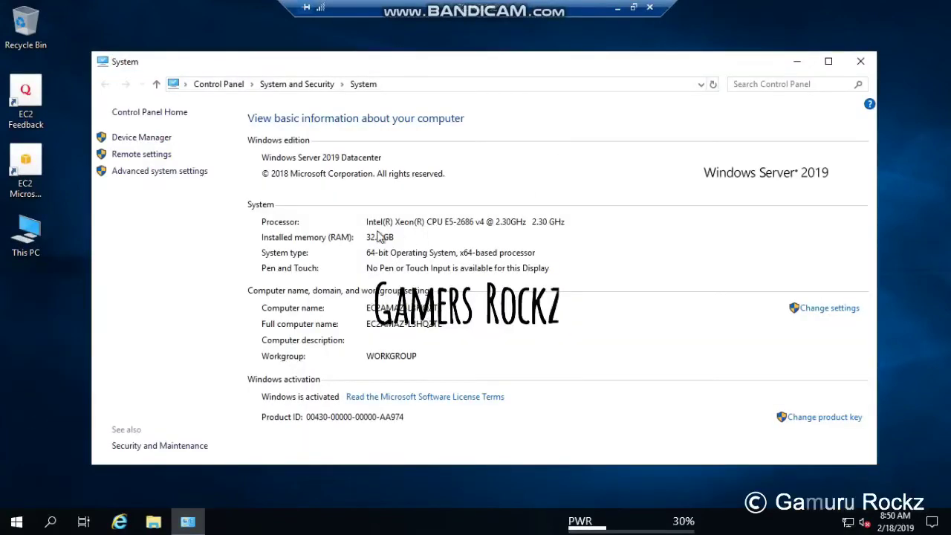
click(365, 234)
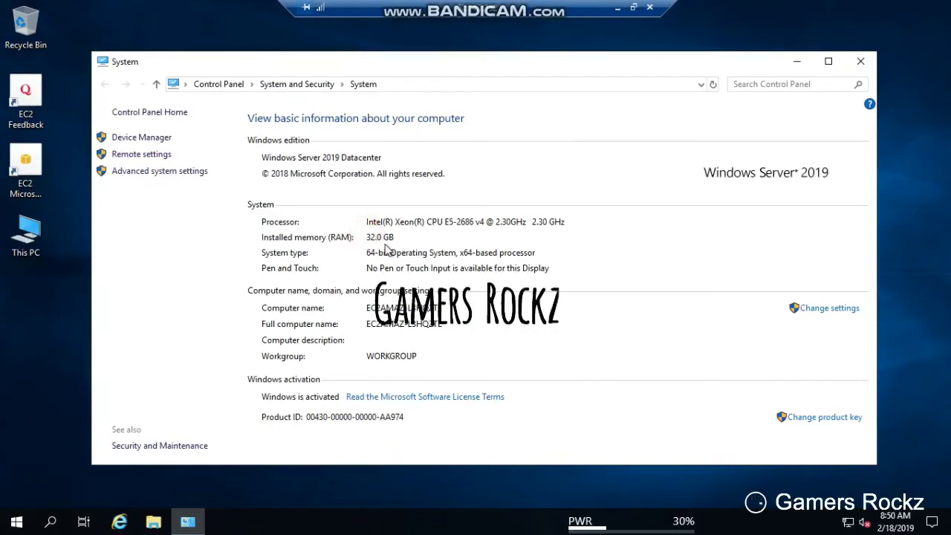
click(266, 239)
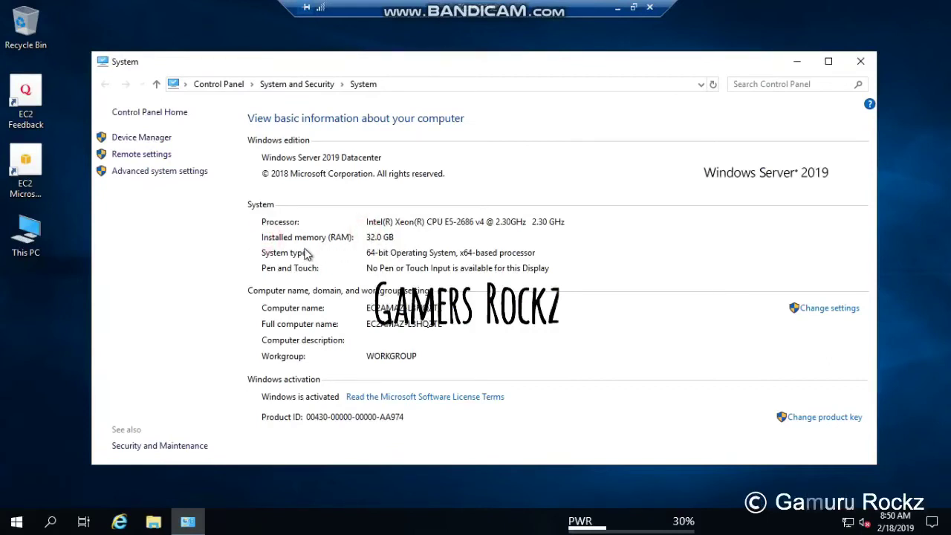
click(264, 238)
click(351, 236)
click(375, 237)
click(796, 63)
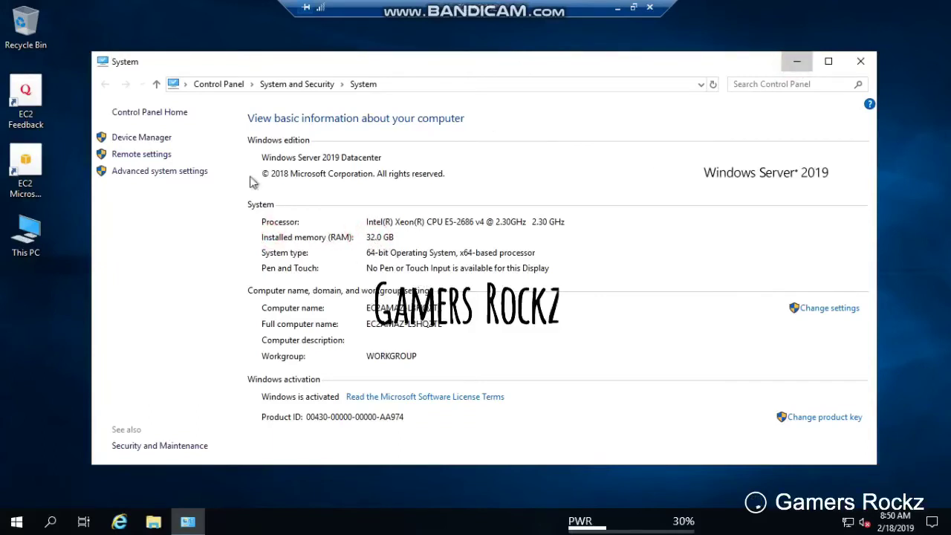
- Open This PC and check the capacity and free space of Local Disk (C:)
double_click(30, 232)
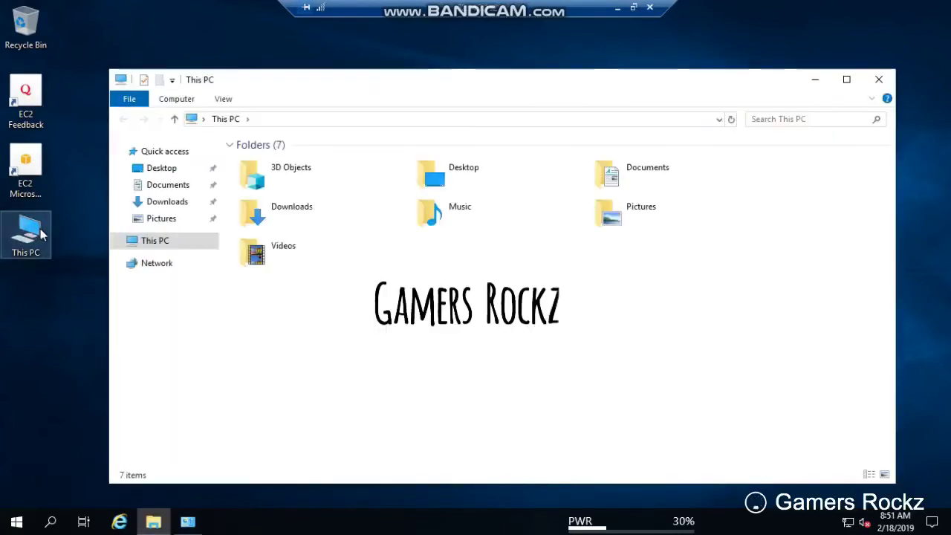
click(147, 249)
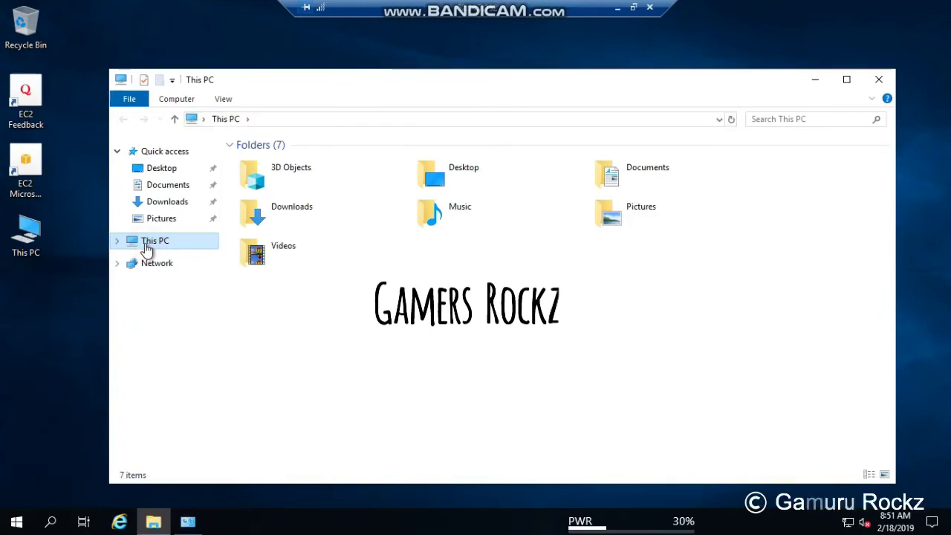
click(119, 242)
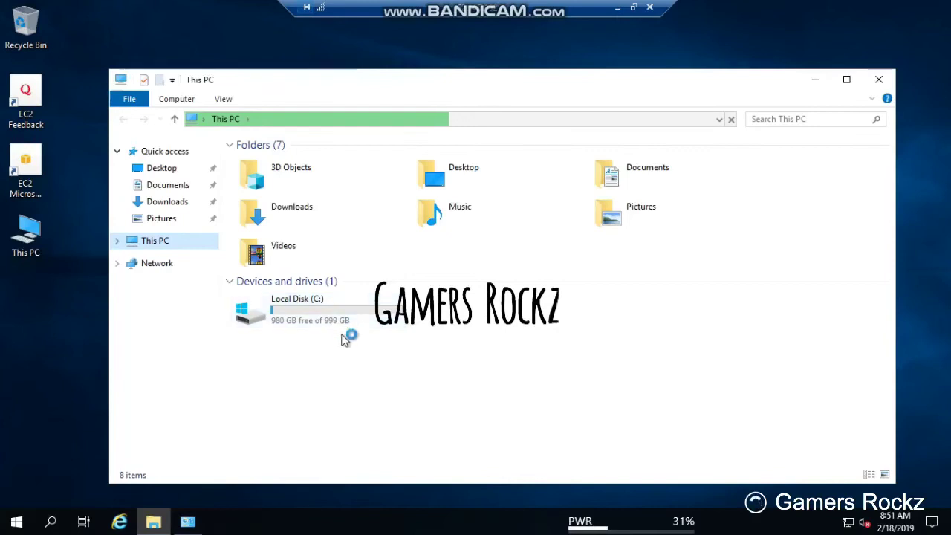
click(297, 348)
drag(301, 294, 371, 346)
- Bring back the System window and rearrange it with This PC to review the memory and drive details
click(188, 522)
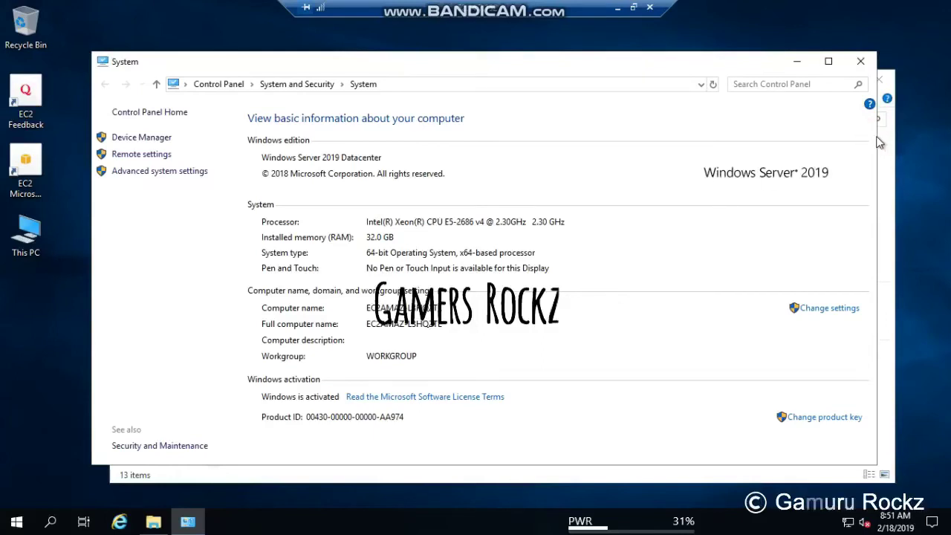
mouse_move(878, 136)
mouse_down()
mouse_move(857, 136)
mouse_move(892, 136)
mouse_up()
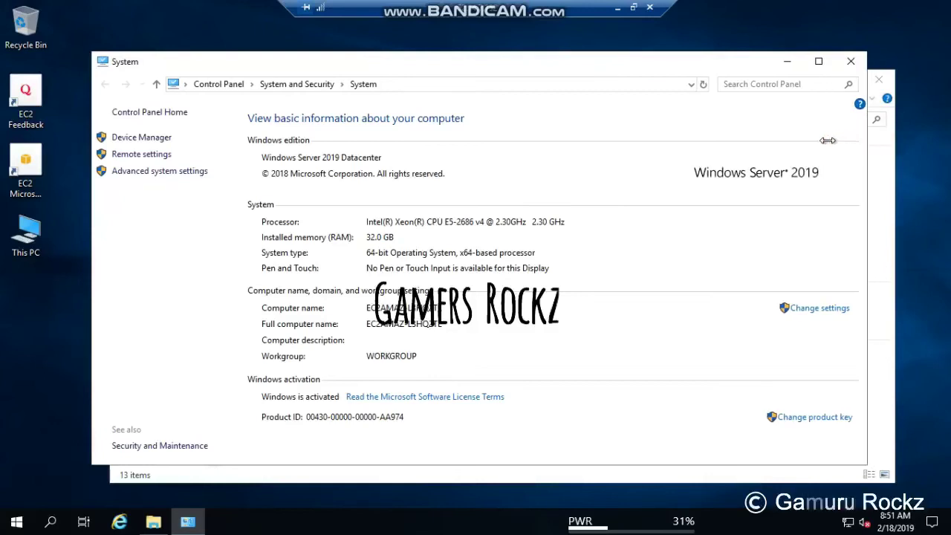
key(alt+Tab)
click(751, 151)
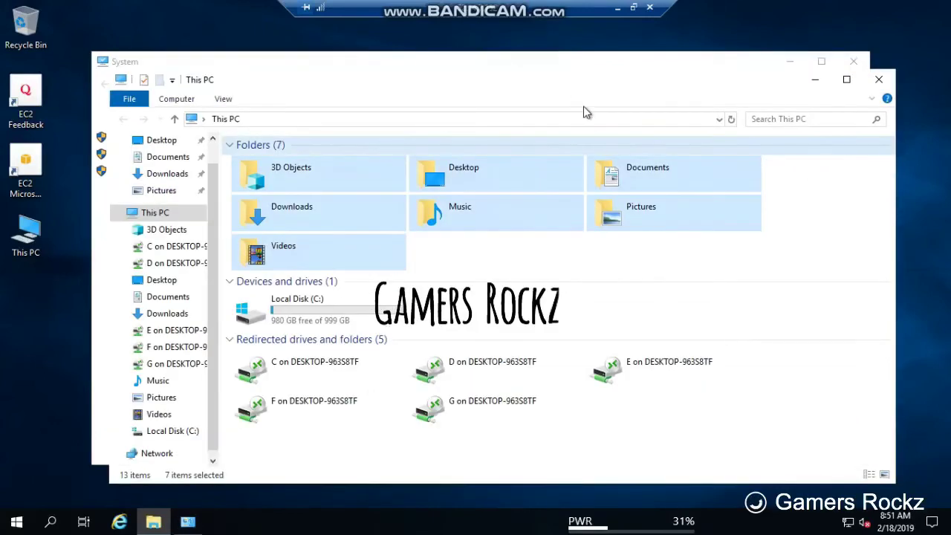
click(515, 76)
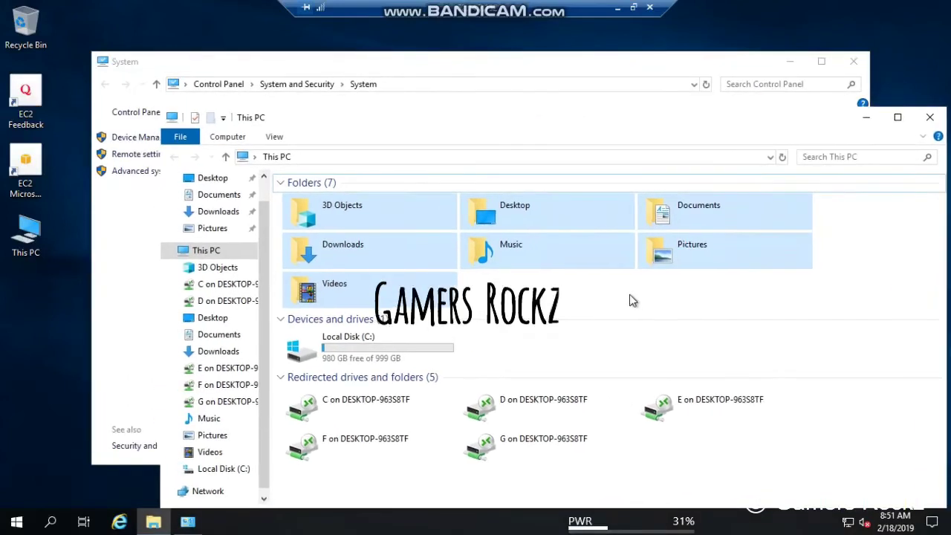
drag(620, 290, 419, 145)
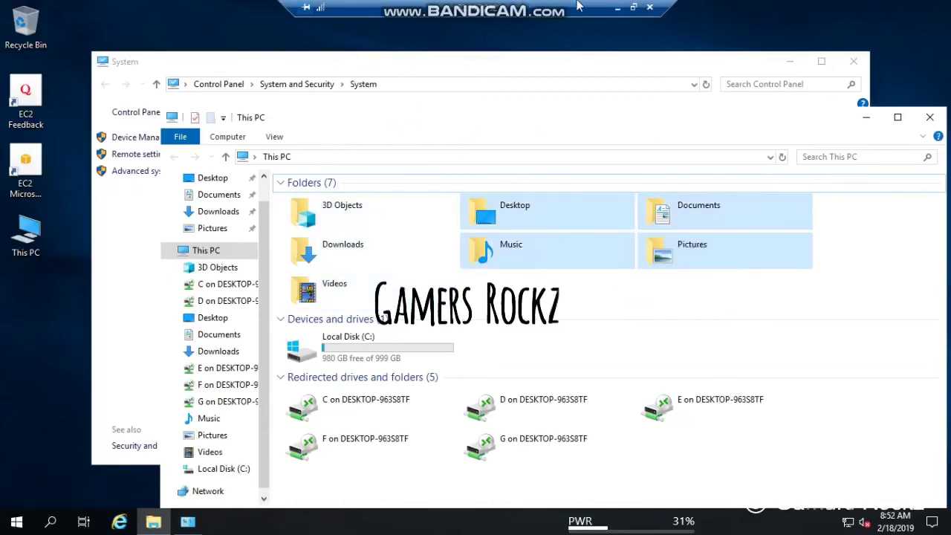
- Leave the remote session and add "Boom you saw that wecreated 32Gb ramwith 1Tb hard disk" to the Notepad notes
click(633, 9)
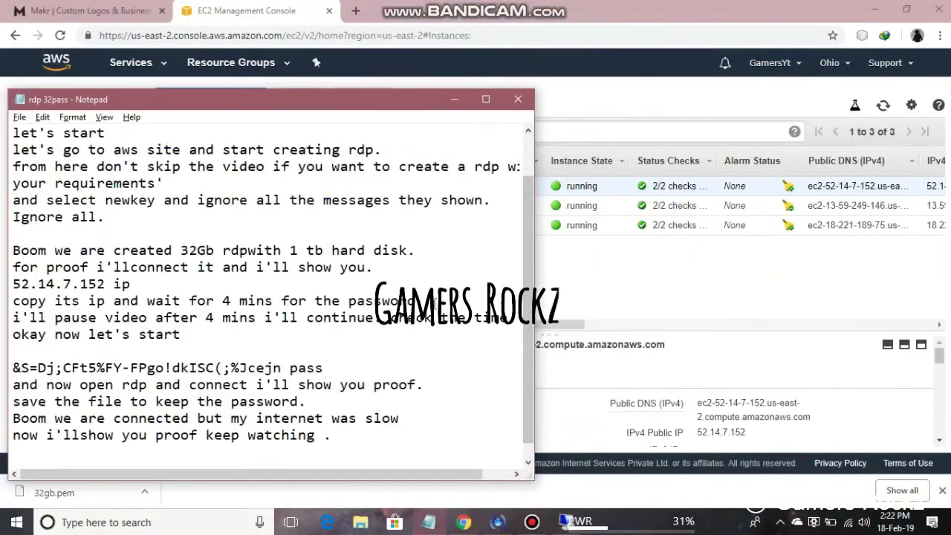
click(364, 450)
key(Return)
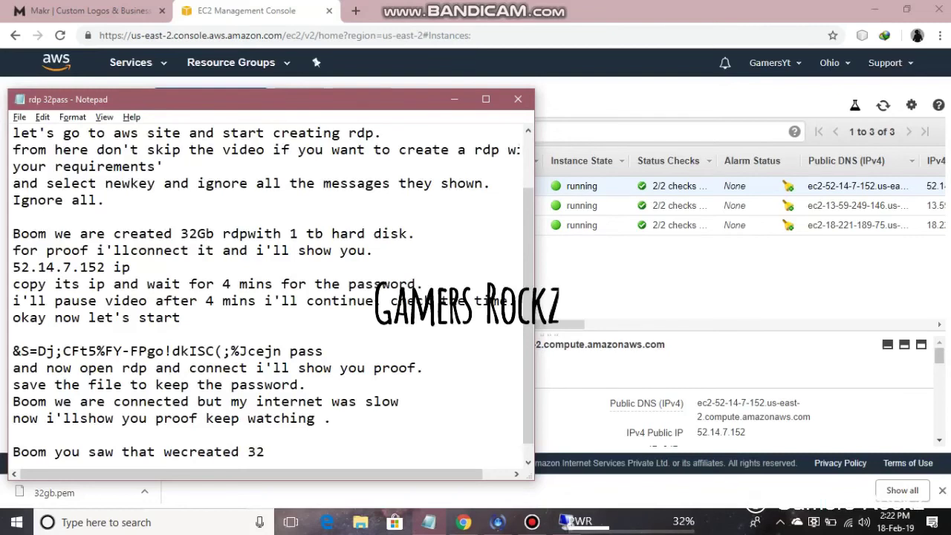
text(ramwith 1Tb)
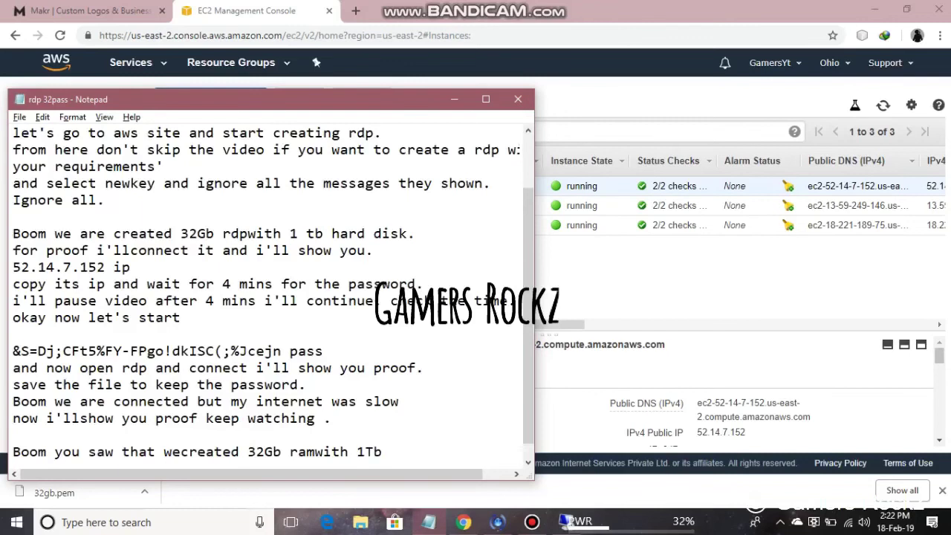
key(BackSpace)
key(BackSpace)
key(BackSpace)
key(BackSpace)
text(disk)
key(Return)
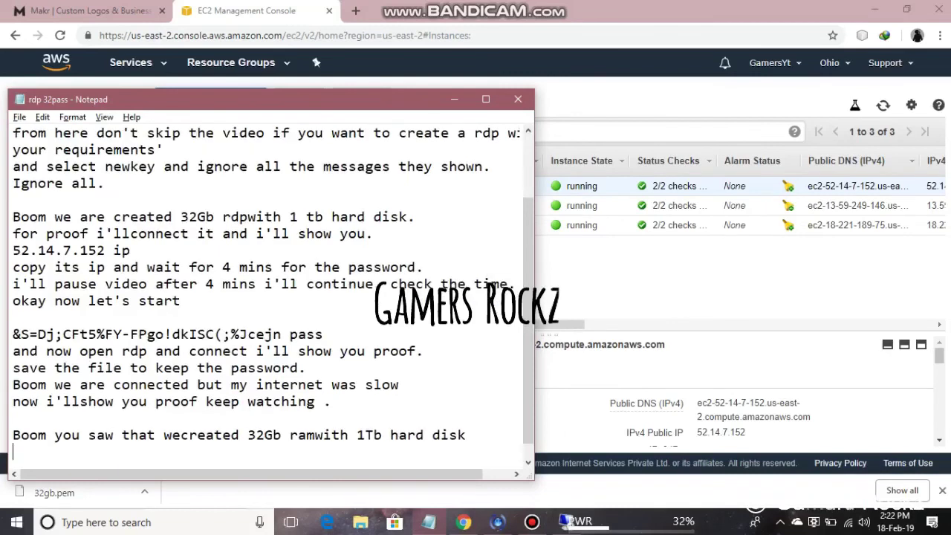
- Add the closing lines "subscribe for more videos" and "Thanks" to the notes
scroll(267, 297, down, 1)
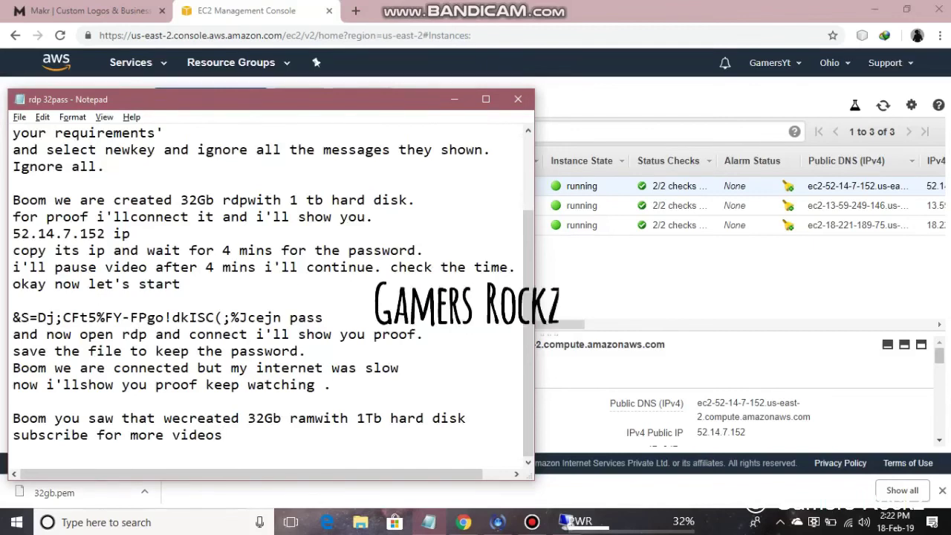
text(p)
key(BackSpace)
text(Thab)
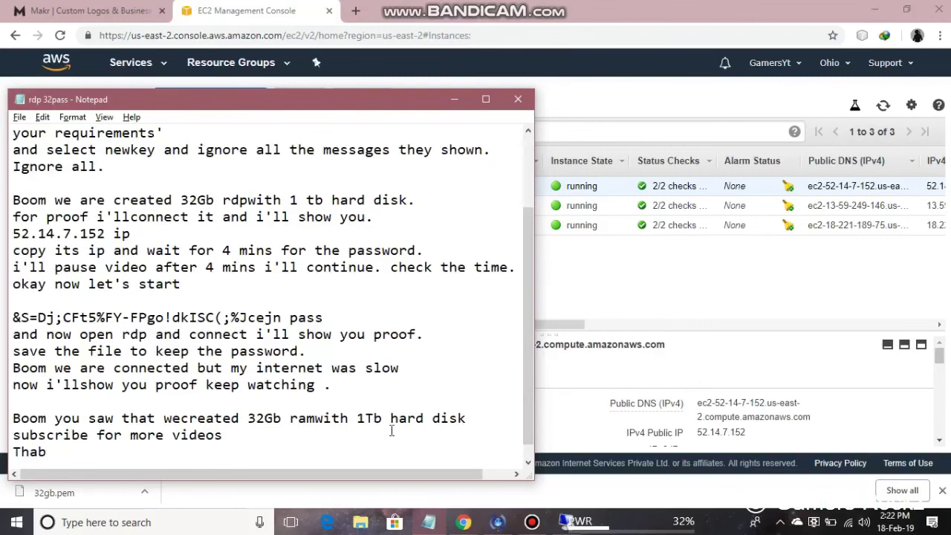
key(BackSpace)
text(nksk)
key(BackSpace)
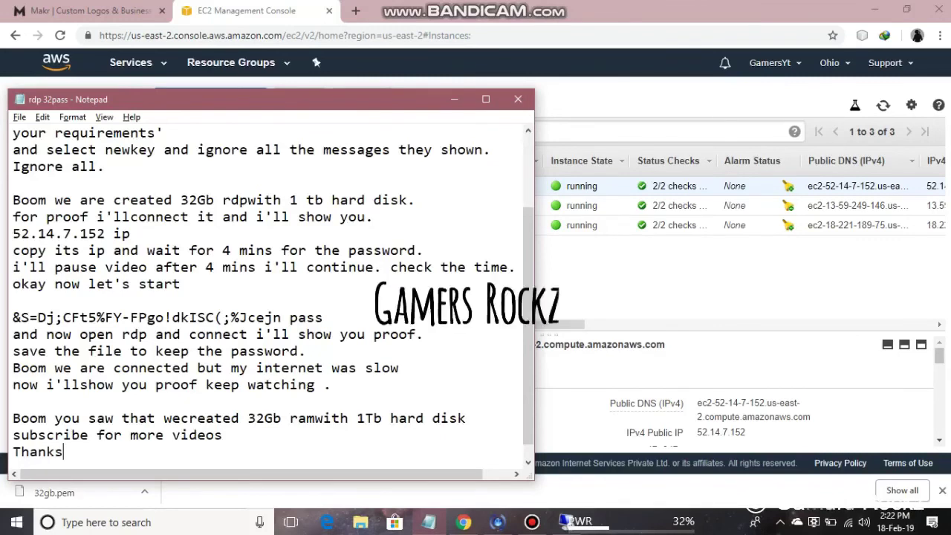
- Complete the closing line of the notes so it reads "Thanks for watching." and start a new line below it
text(for wayc)
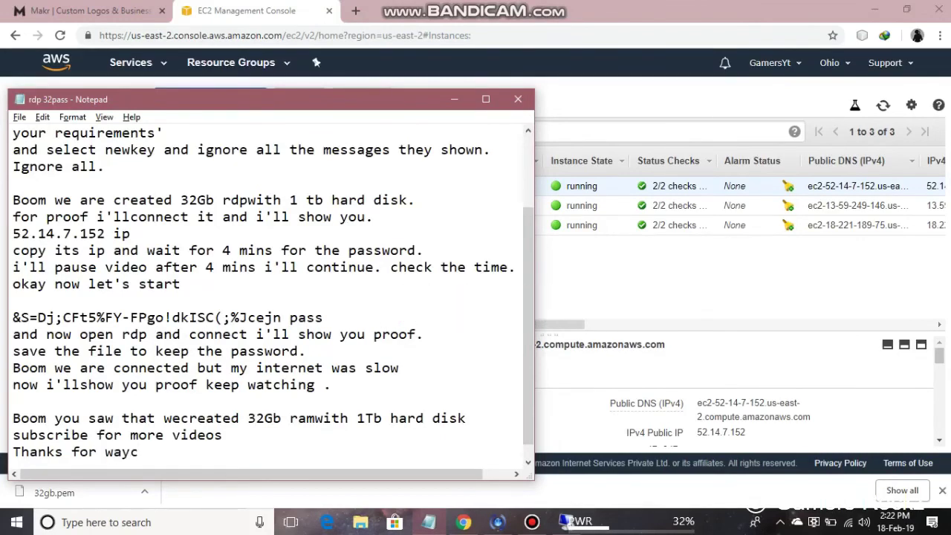
text(hing)
key(BackSpace)
key(BackSpace)
key(BackSpace)
key(BackSpace)
key(BackSpace)
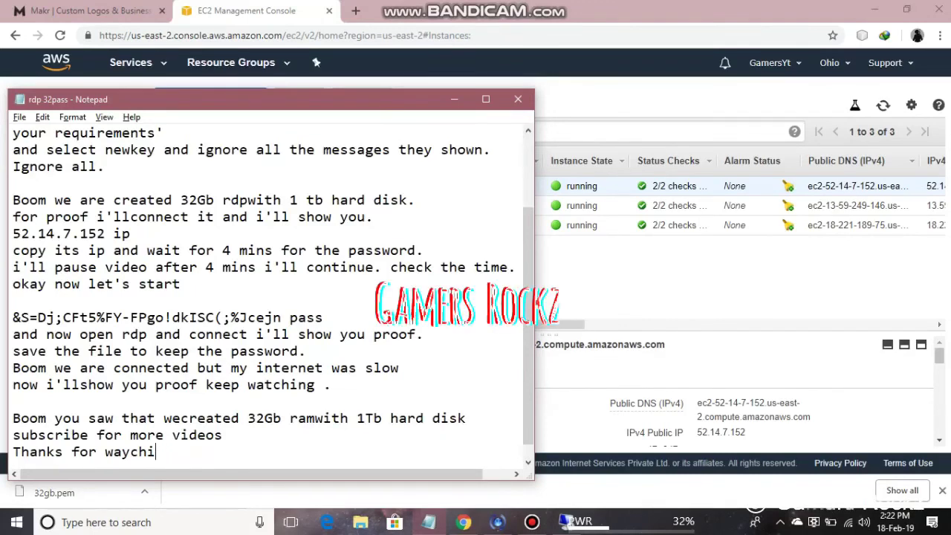
key(BackSpace)
text(tching)
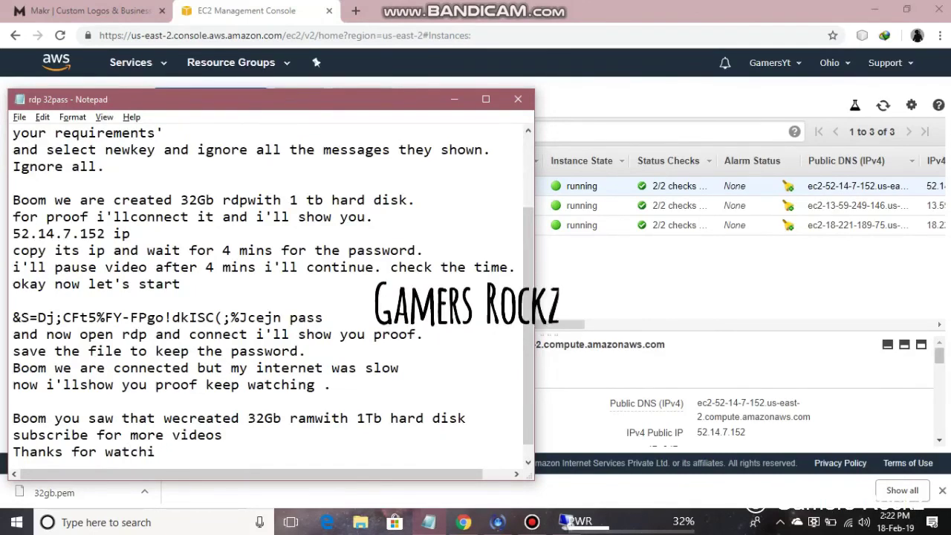
text(.)
key(Return)
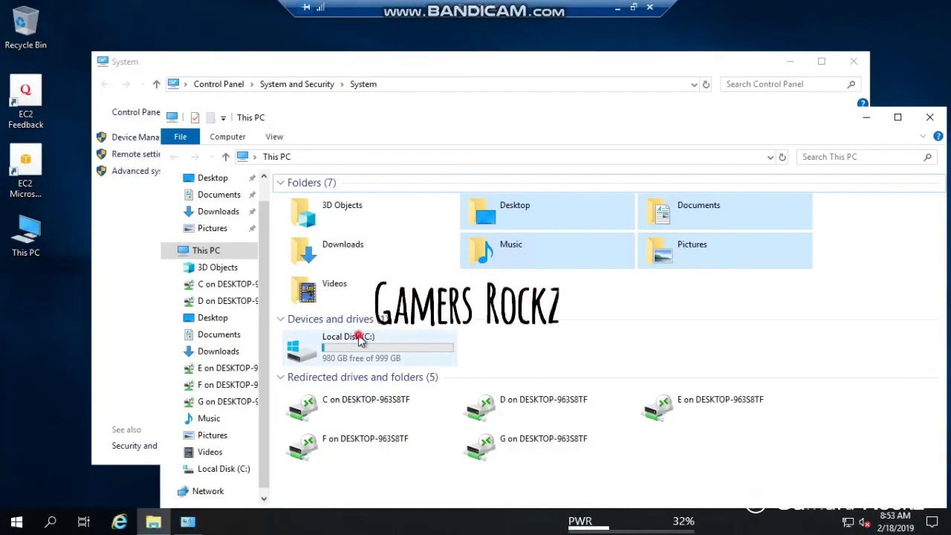
- Bring the System window forward in the remote session to review the installed memory, and return to the EC2 console
click(156, 62)
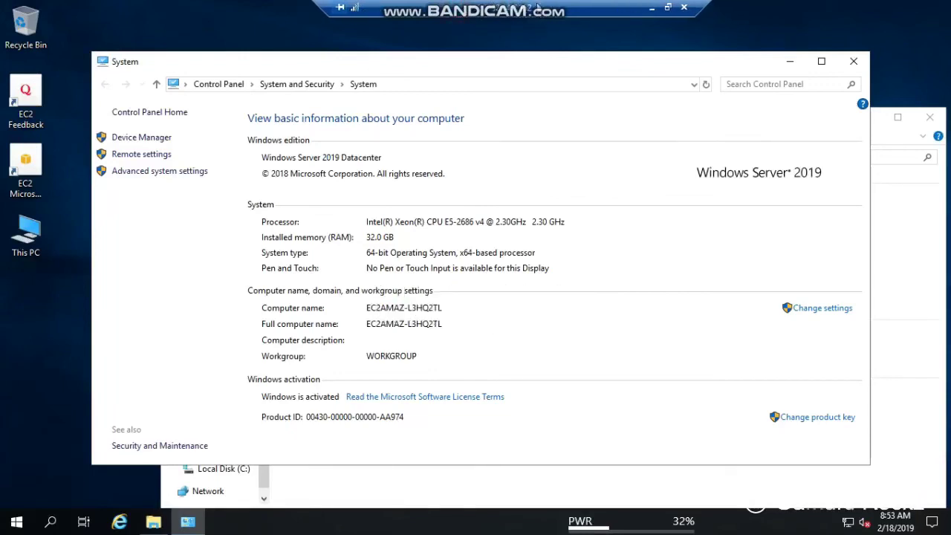
click(667, 7)
click(397, 25)
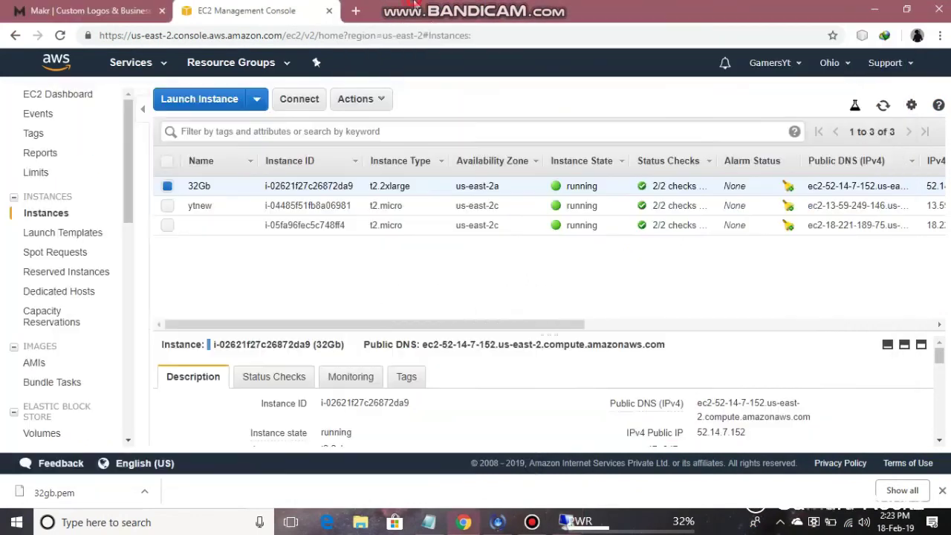
- Show the 32Gb instance's IPv4 public IP and place the Remote Desktop window beside it to compare the addresses
drag(551, 332, 687, 327)
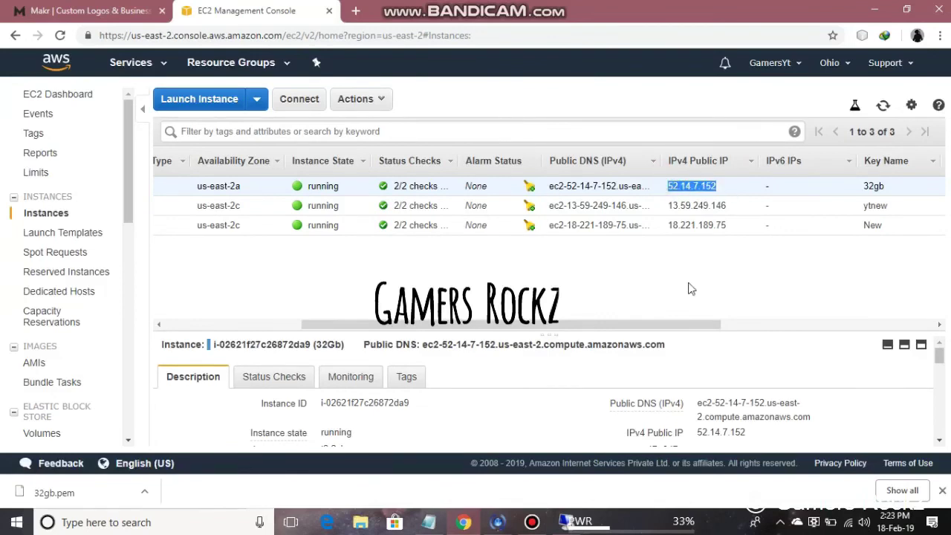
click(561, 523)
drag(648, 30, 429, 97)
drag(160, 95, 679, 206)
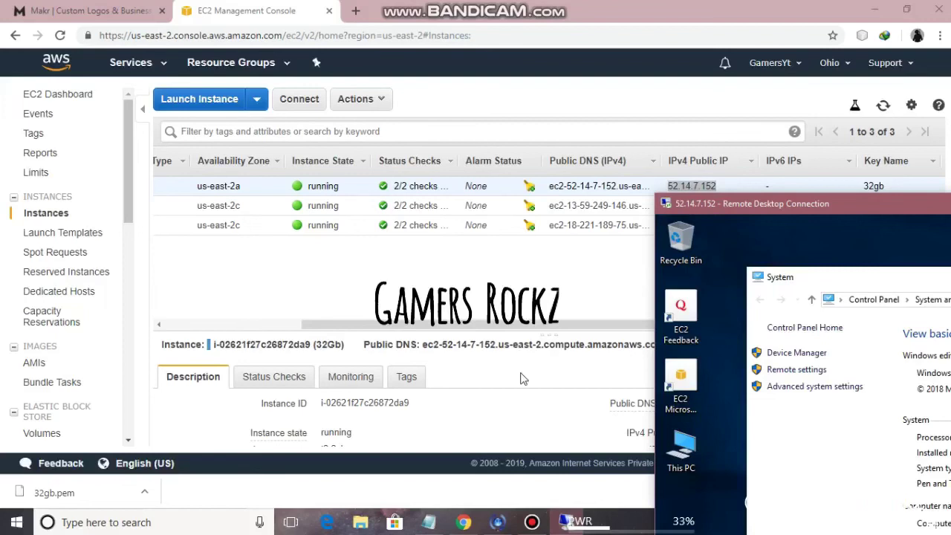
- Return to the Notepad notes and add the closing word "Bye" on the last line
click(422, 523)
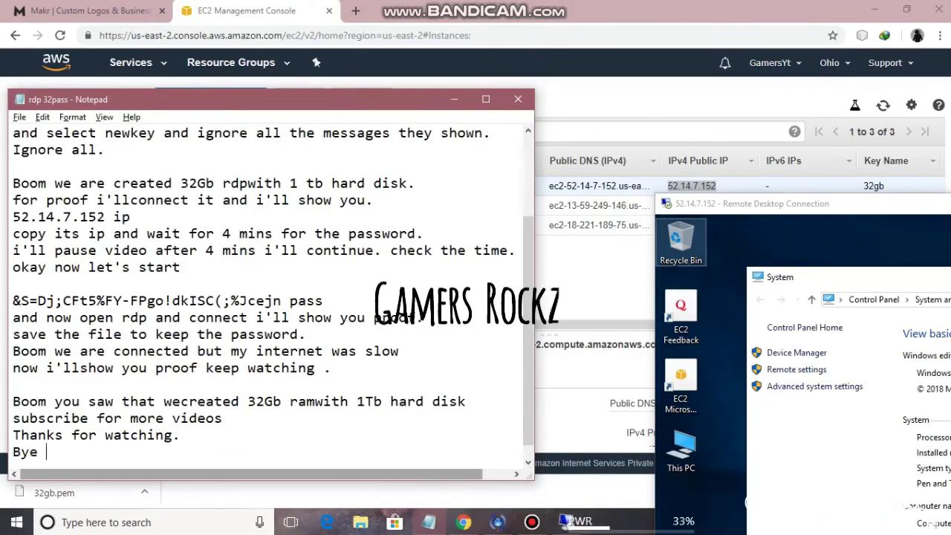
click(531, 522)
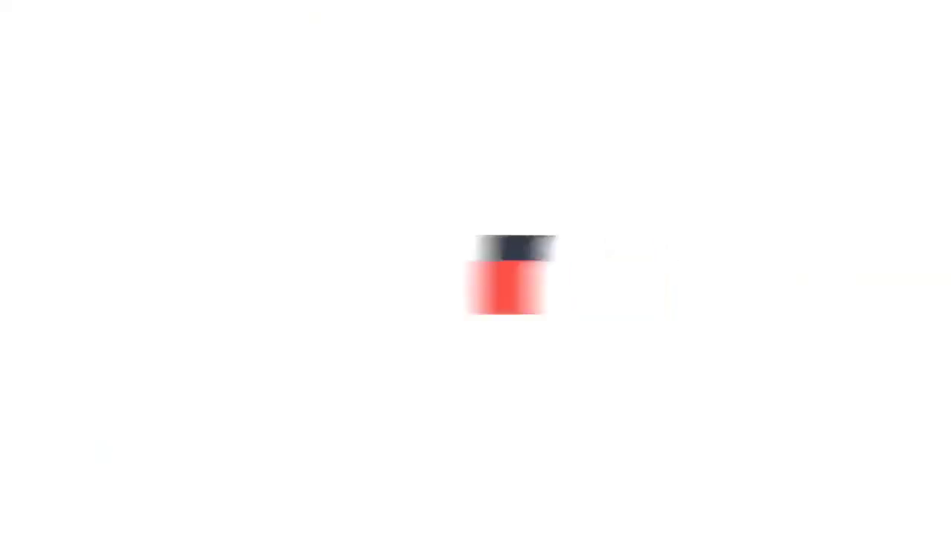